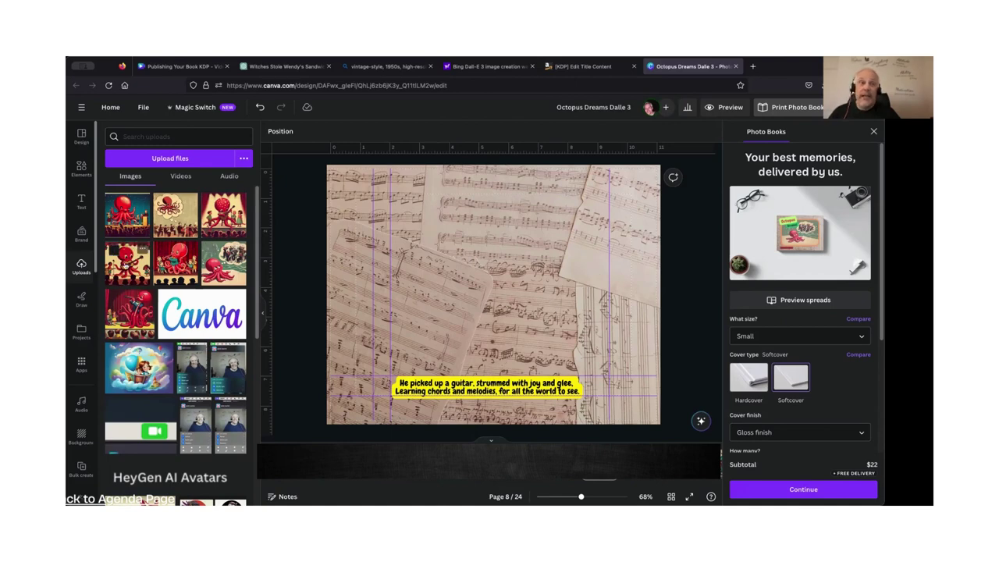
Add the octopus-guitarist image above the caption on the sheet-music page and open its photo editing options.
left_click(125, 265)
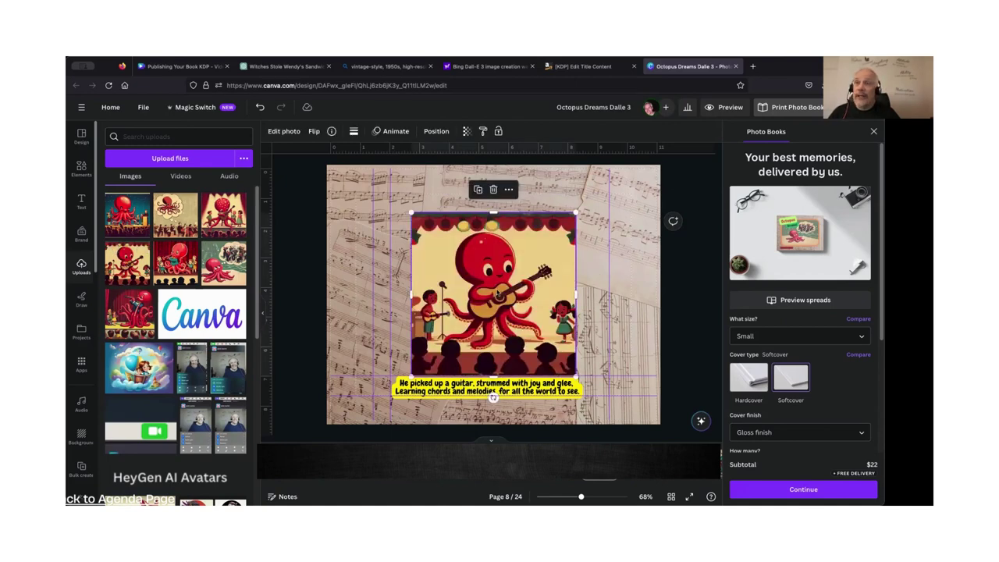
left_click_drag(497, 292, 492, 277)
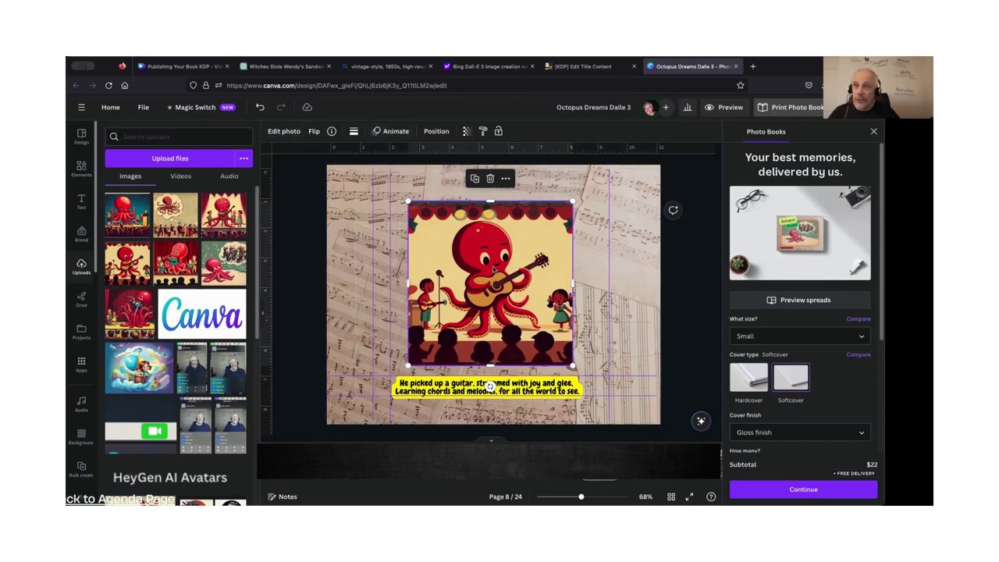
left_click(284, 131)
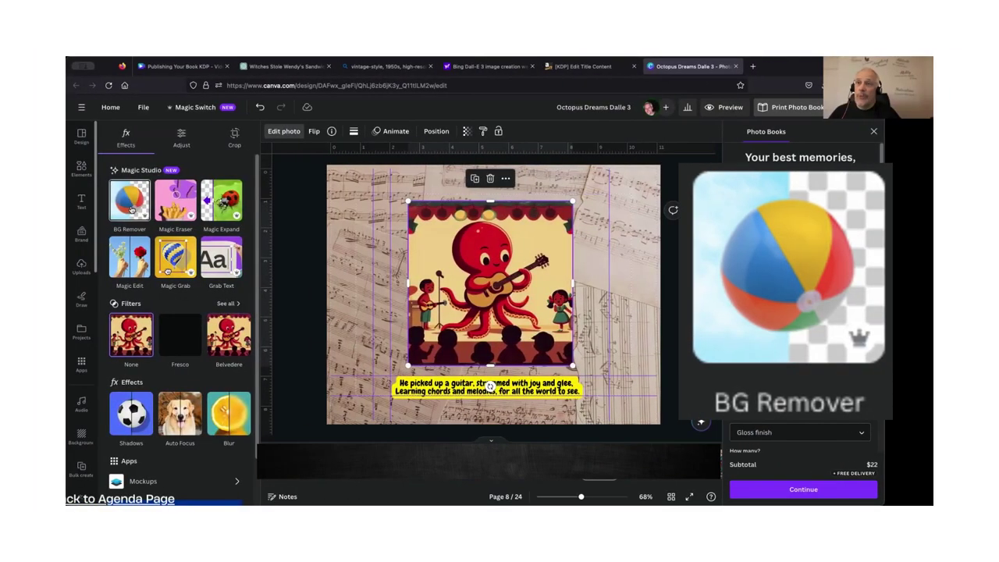
Run BG Remover on the octopus illustration and zoom in to inspect the cut-out.
left_click(131, 209)
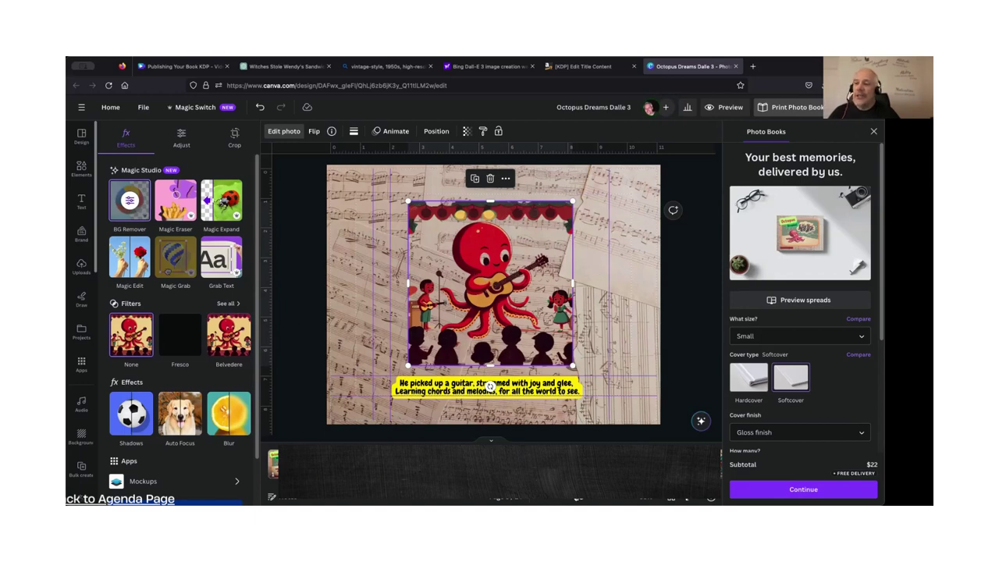
scroll(490, 386, "up", 3)
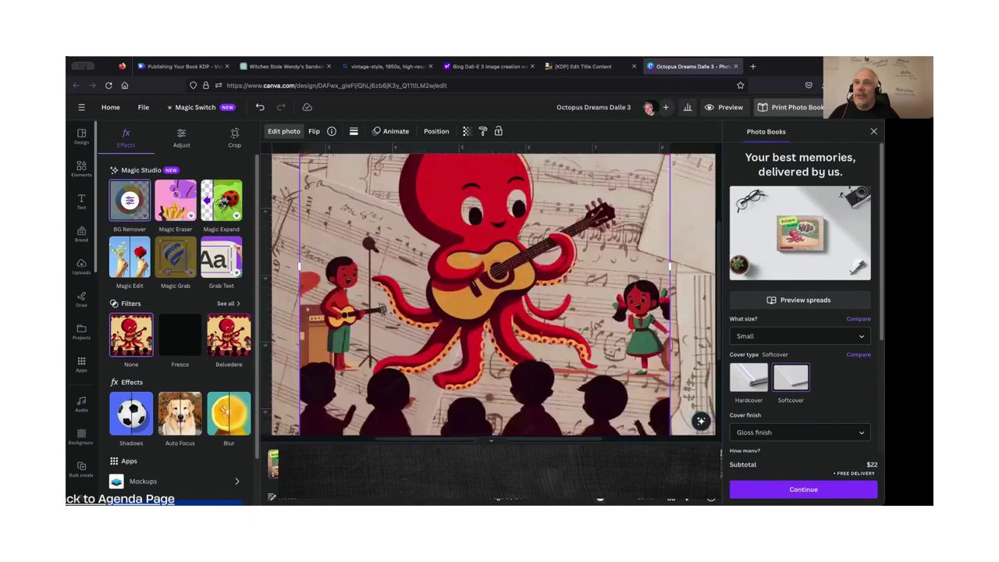
scroll(474, 228, "up", 1)
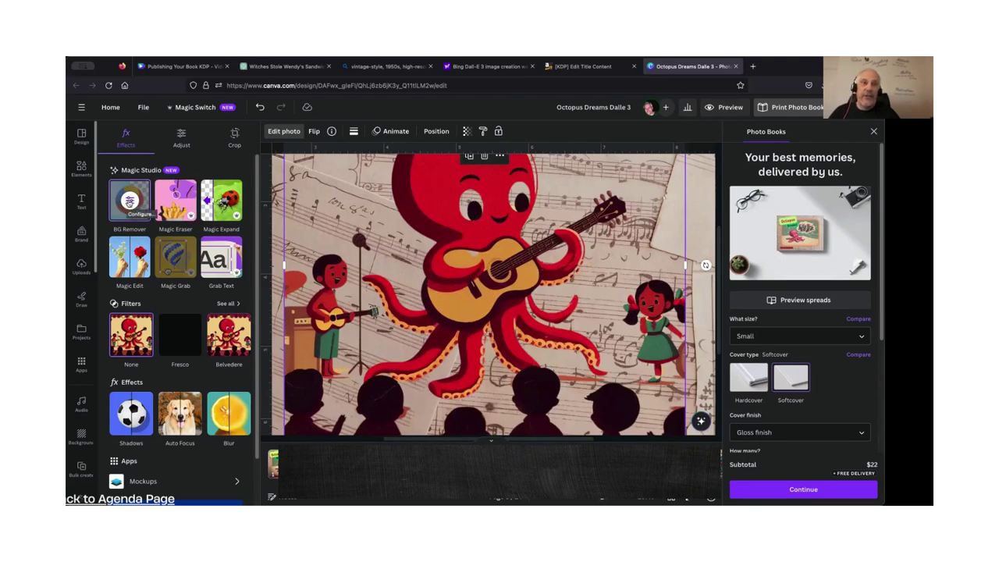
Open BG Remover fine-tuning, choose the Restore brush and set brush size to 13.
left_click(130, 201)
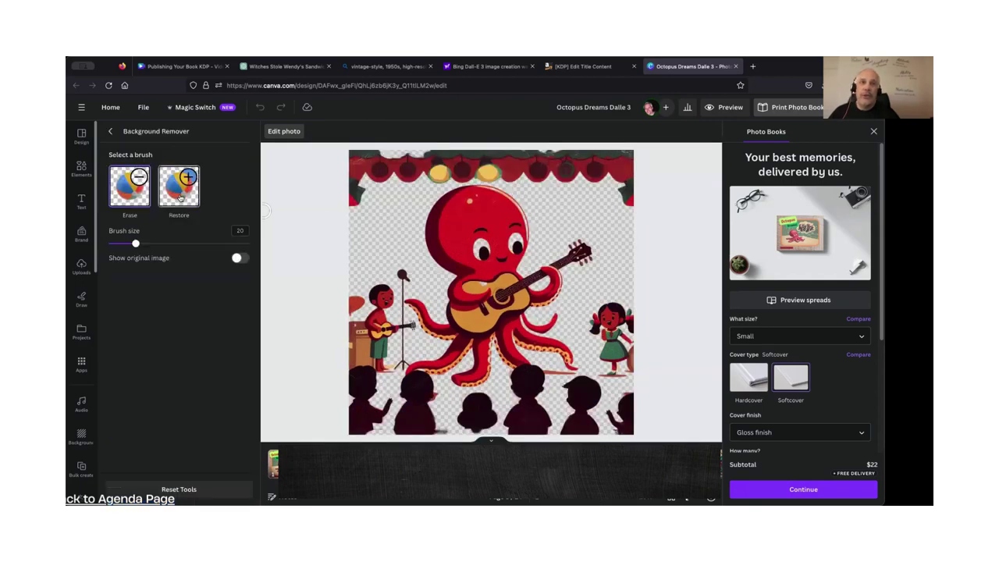
left_click(180, 197)
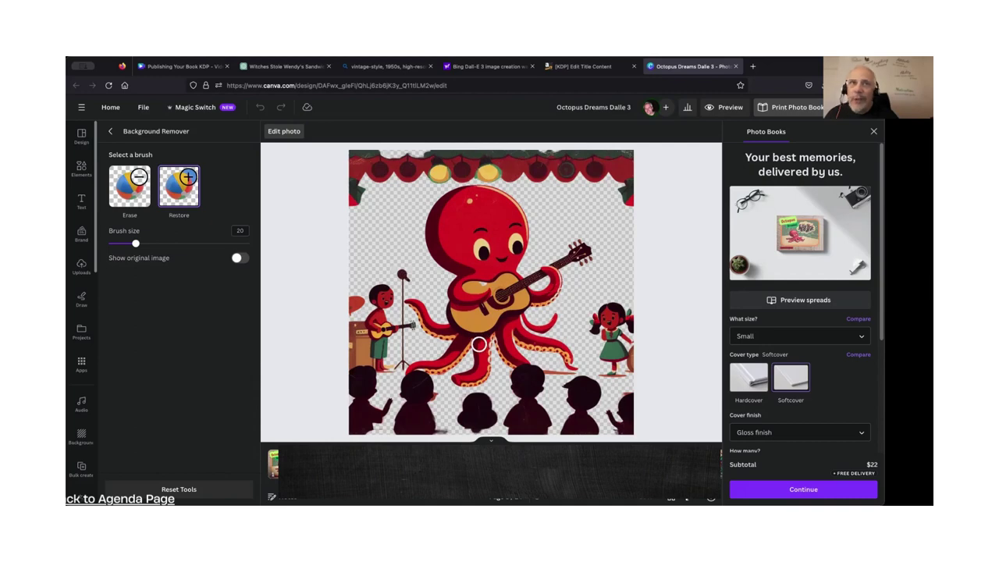
left_click_drag(132, 244, 126, 244)
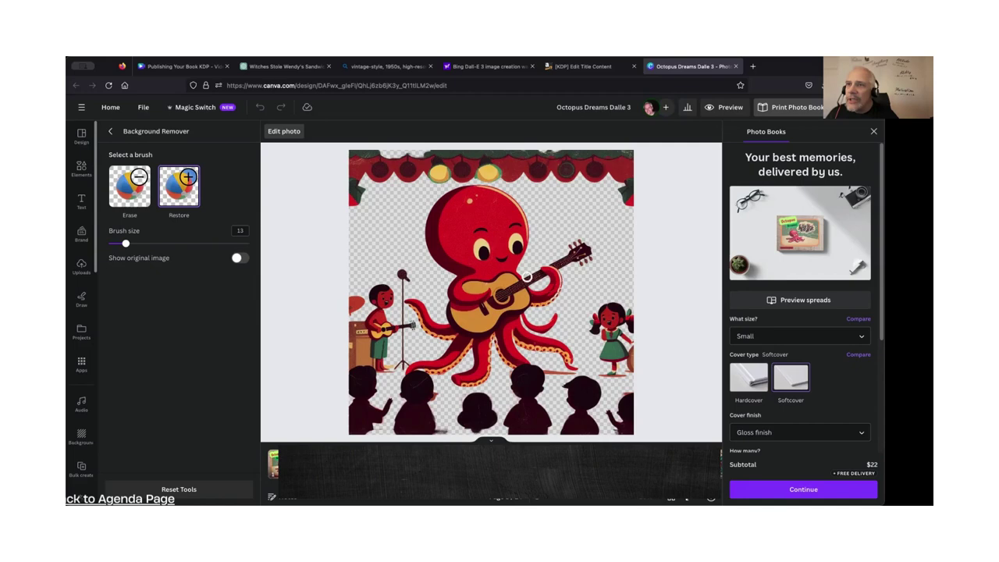
Restore the bottom edge at brush size 8, then the beige stage strip at size 34.
left_click_drag(126, 244, 119, 244)
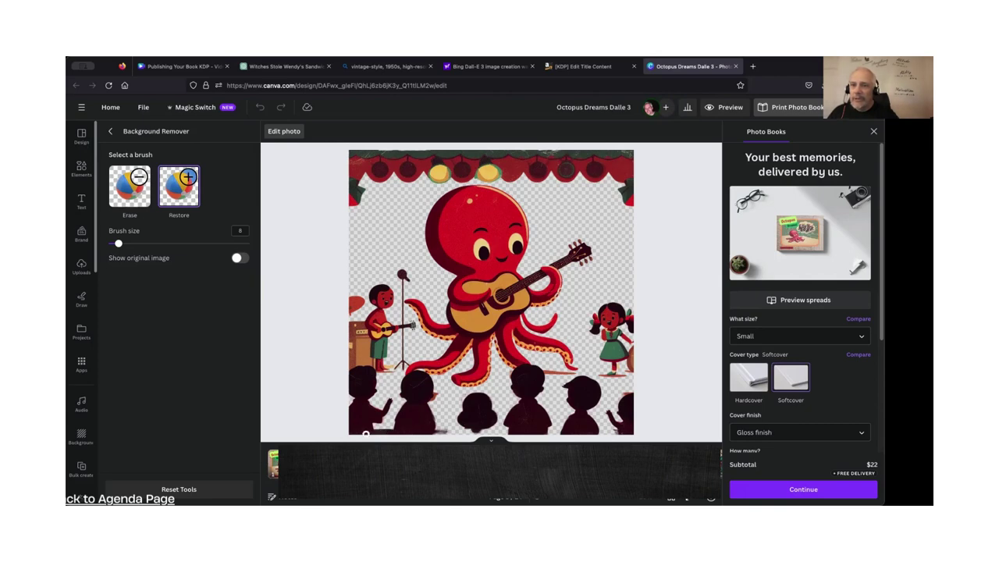
left_click_drag(365, 432, 646, 434)
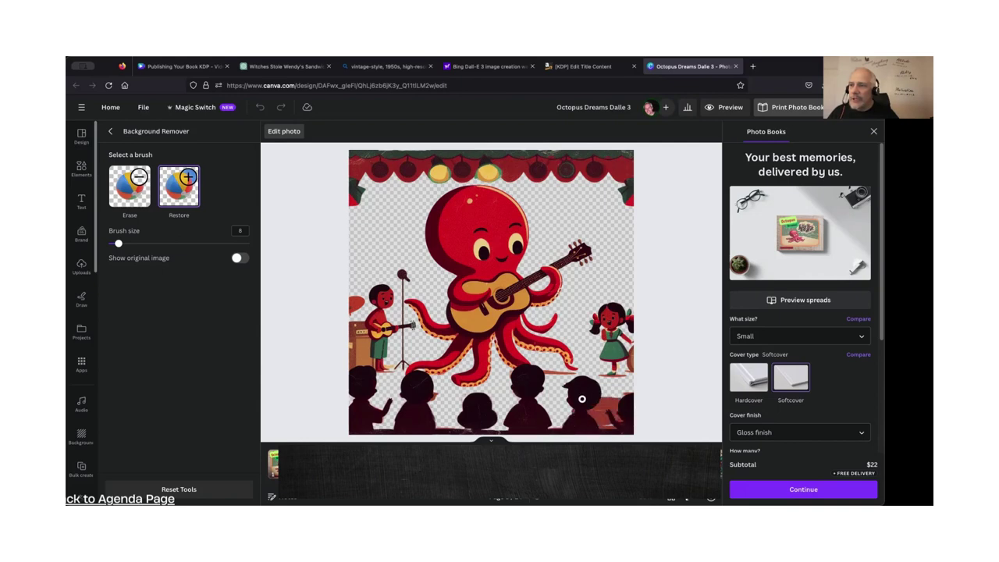
left_click_drag(582, 398, 640, 395)
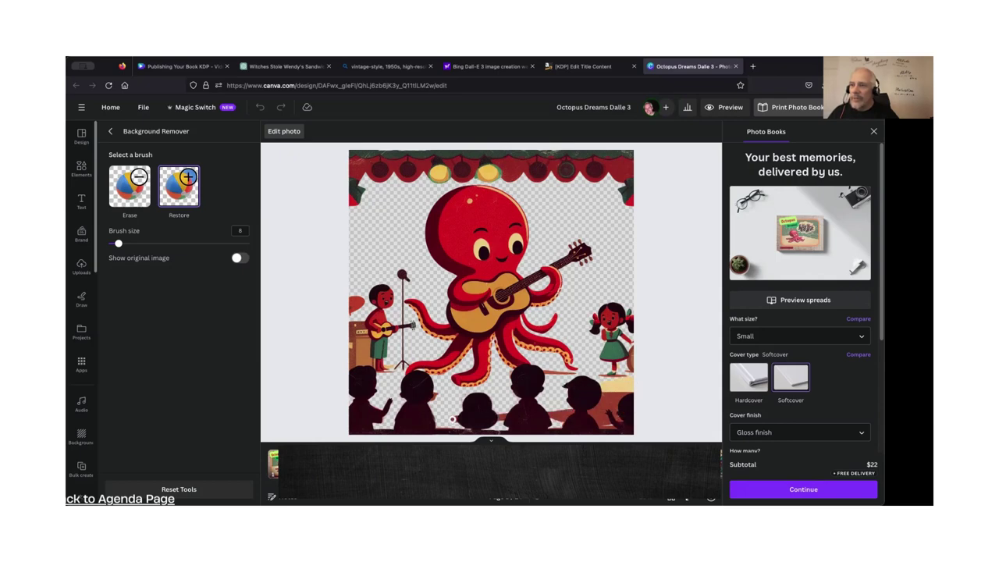
left_click_drag(119, 243, 155, 244)
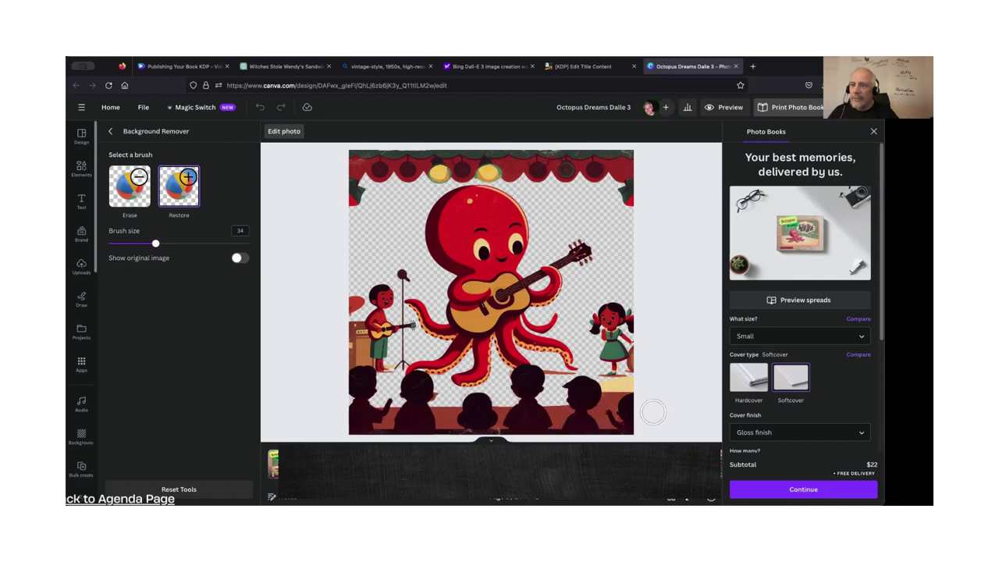
mouse_move(342, 404)
left_mouse_down()
mouse_move(357, 392)
mouse_move(635, 394)
left_mouse_up()
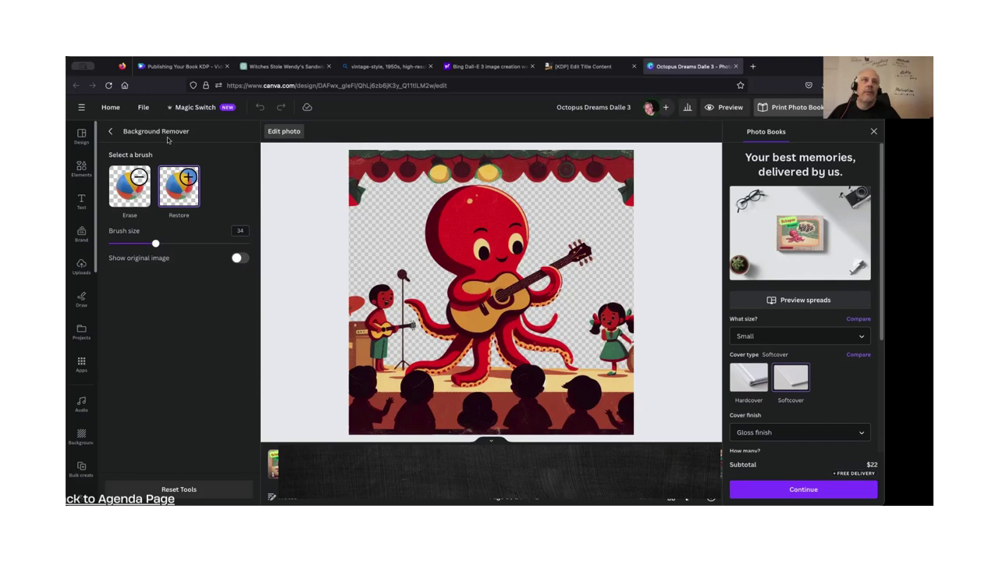
Apply the touch-ups, then undo the background removal to bring back the original backdrop.
left_click(110, 131)
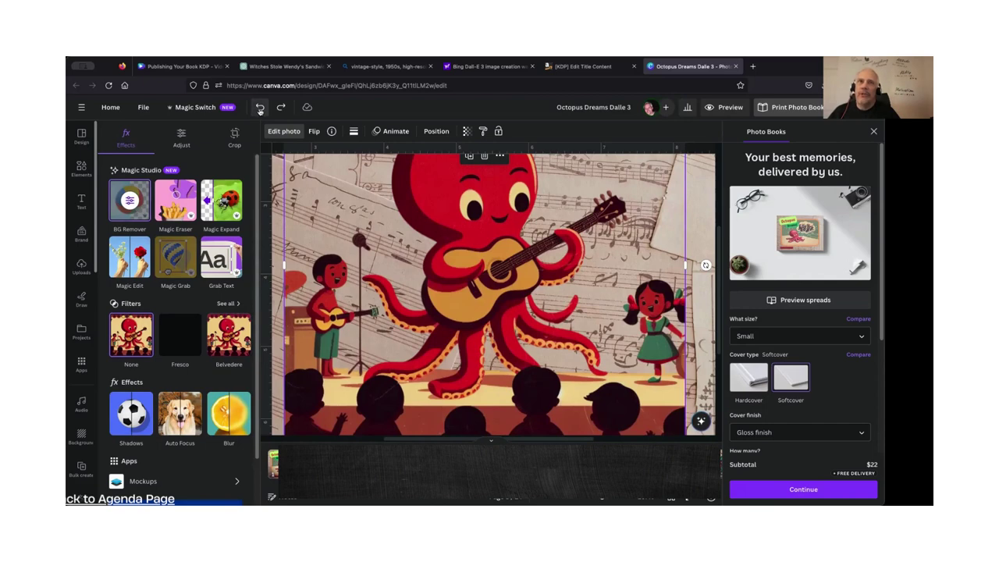
left_click(260, 109)
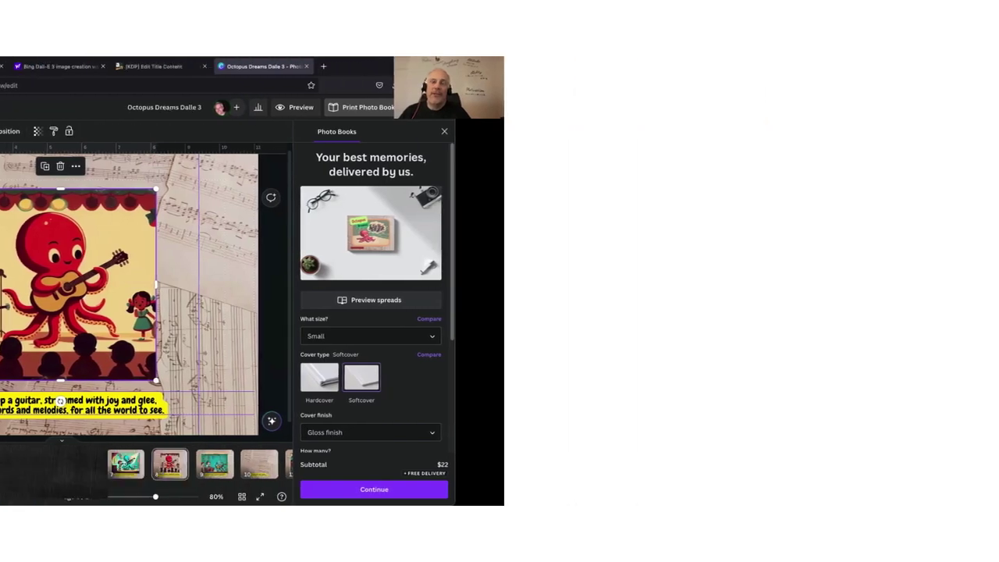
Magic Erase the microphone, then erase down the mic stand at brush size 9.
mouse_move(180, 207)
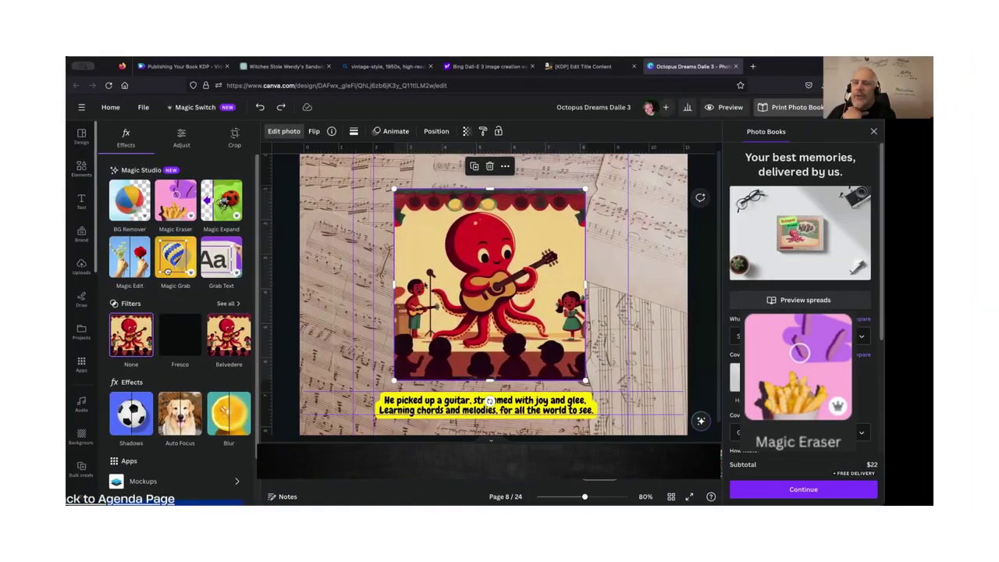
left_click(187, 214)
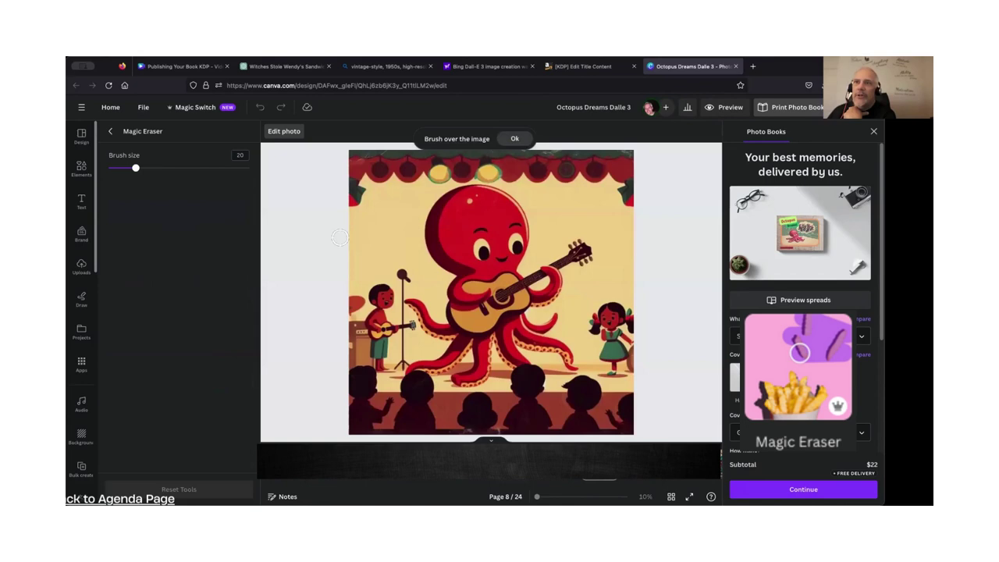
left_click_drag(404, 269, 401, 289)
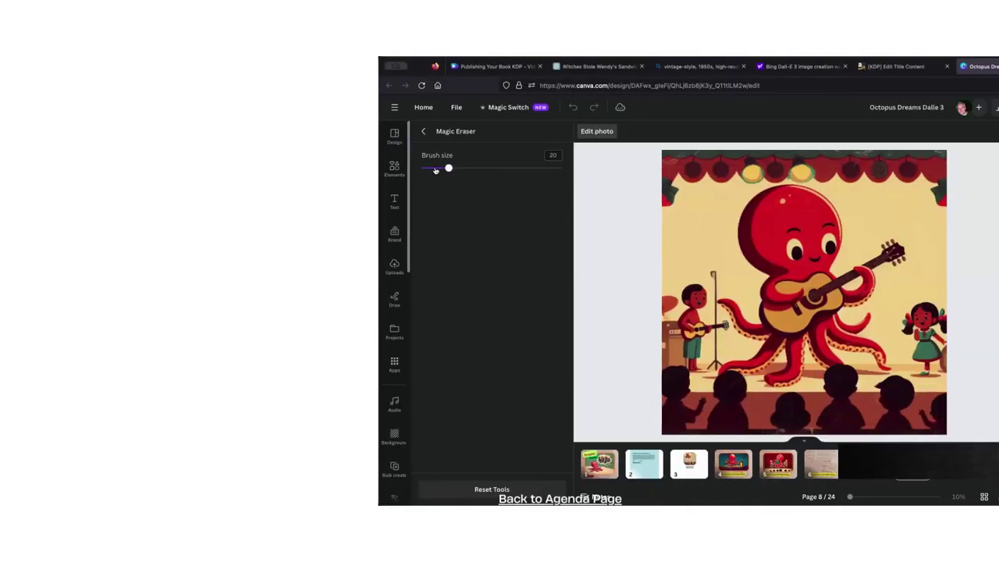
left_click_drag(135, 167, 119, 169)
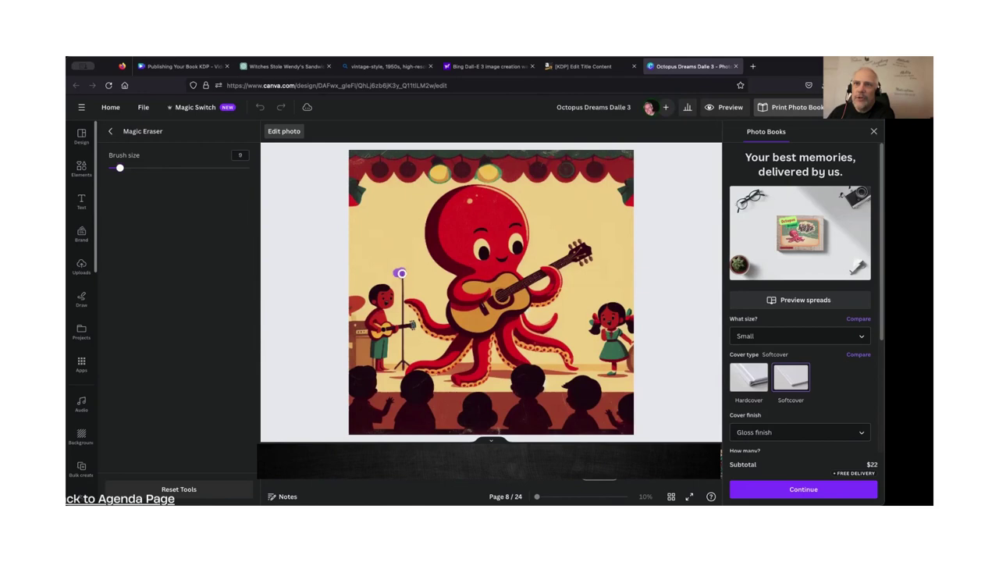
left_click_drag(402, 284, 401, 320)
Erase the remaining piece of the microphone stand with Magic Eraser.
left_click(402, 306)
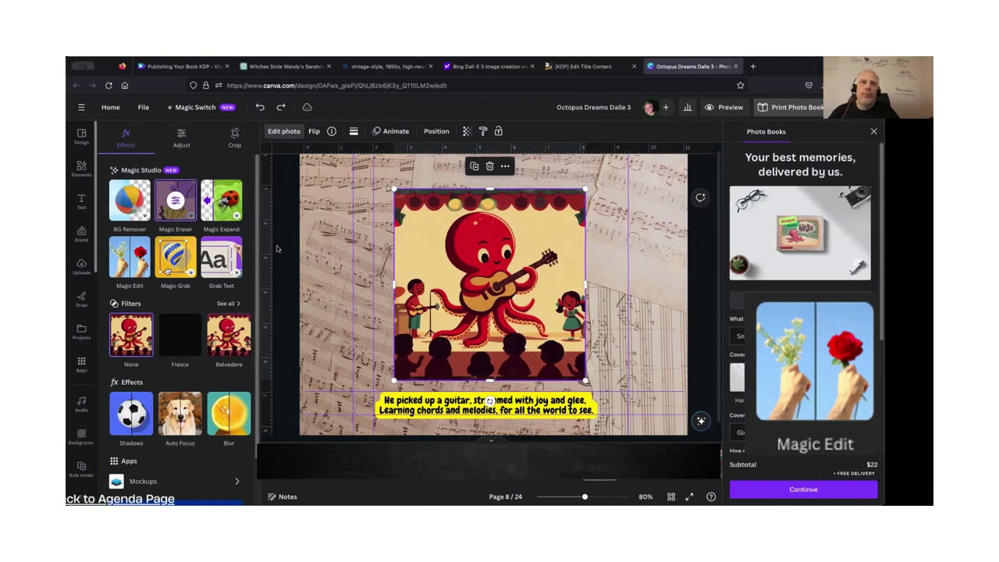
Mark the octopus's head in Magic Edit and generate results for the prompt 'add a hat'.
left_click(129, 258)
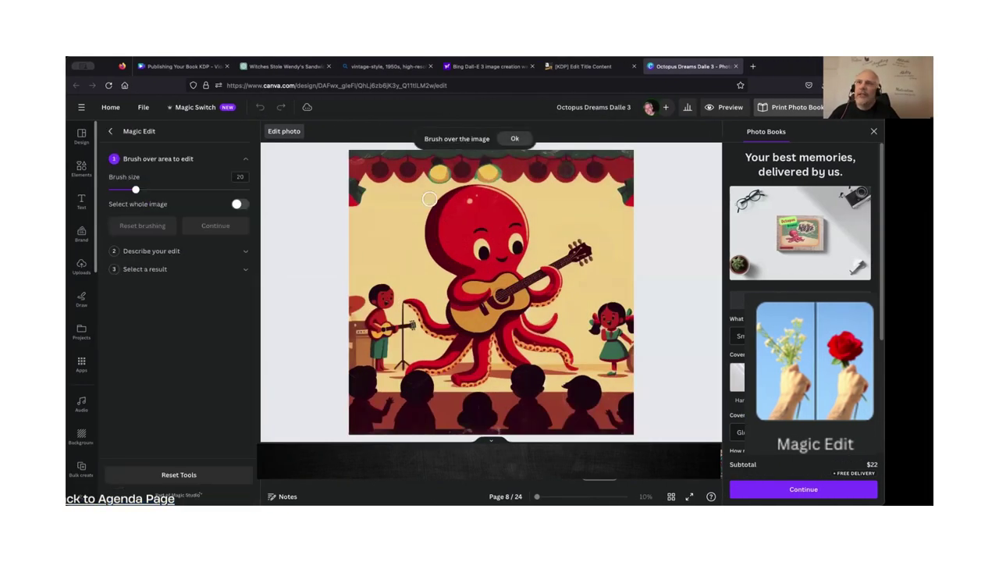
mouse_move(422, 223)
left_mouse_down()
mouse_move(522, 191)
mouse_move(471, 185)
left_mouse_up()
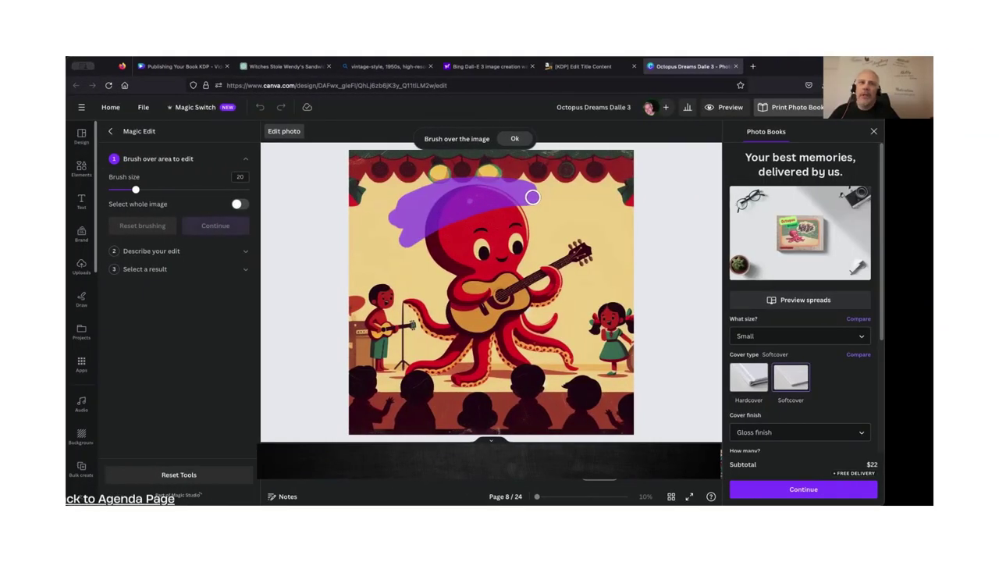
left_click(215, 225)
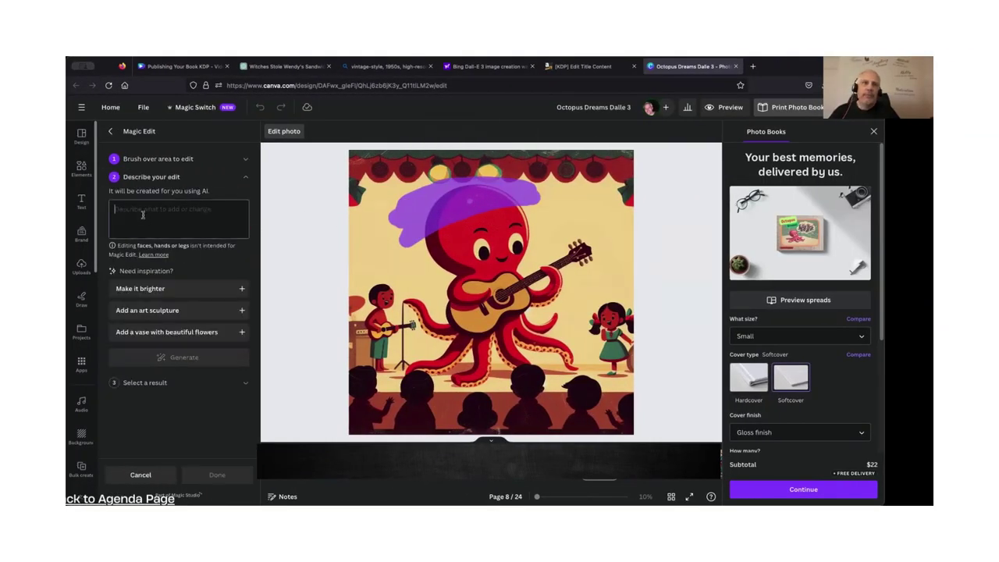
type("add a hat")
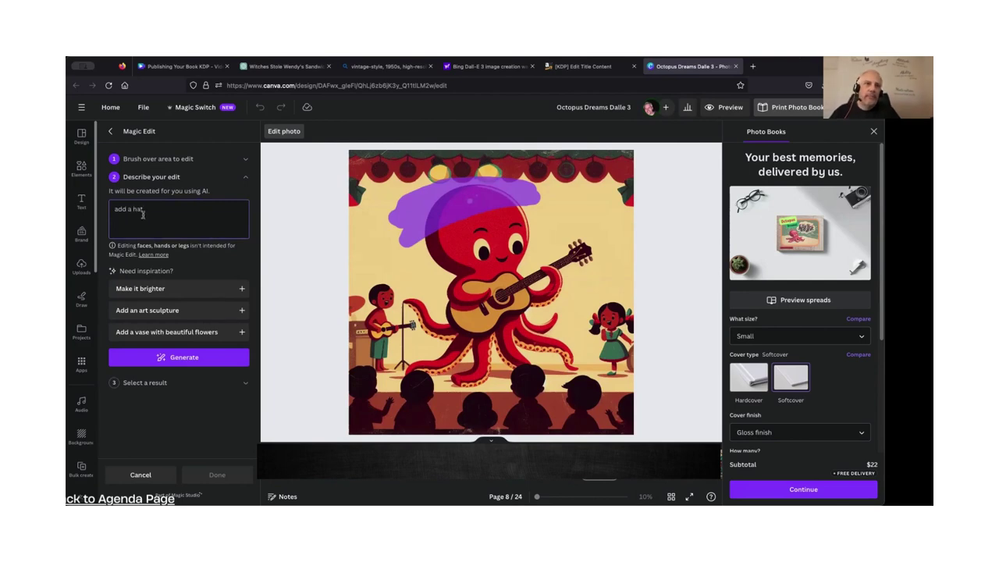
left_click(180, 357)
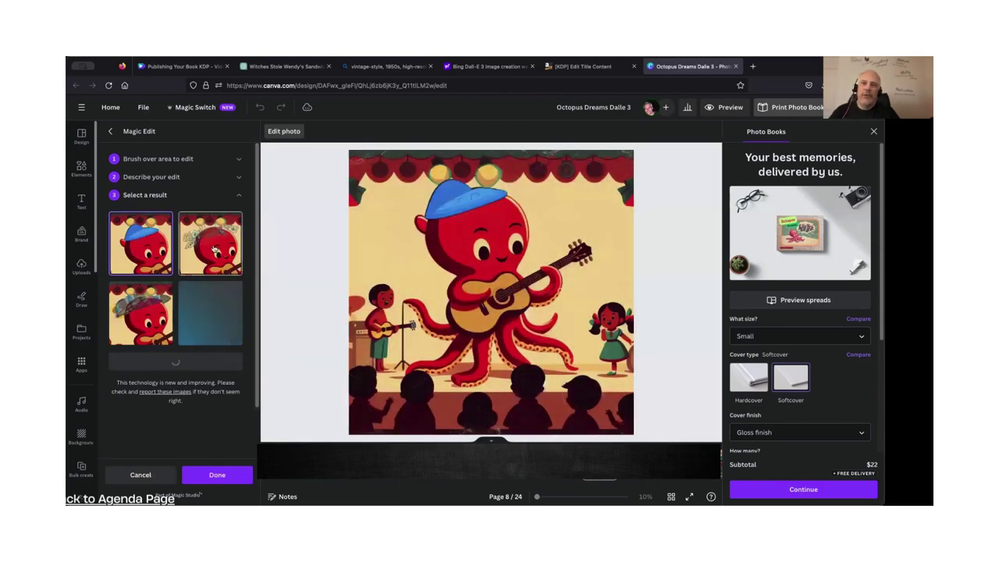
Preview the flower-crown, plaid-hat and black-cap results, then generate a fresh set.
left_click(213, 248)
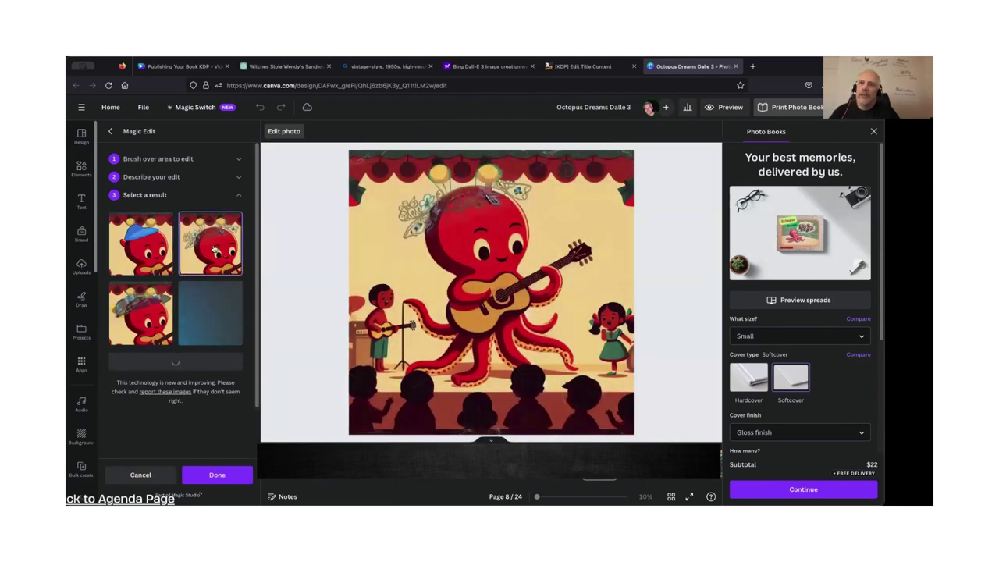
left_click(146, 325)
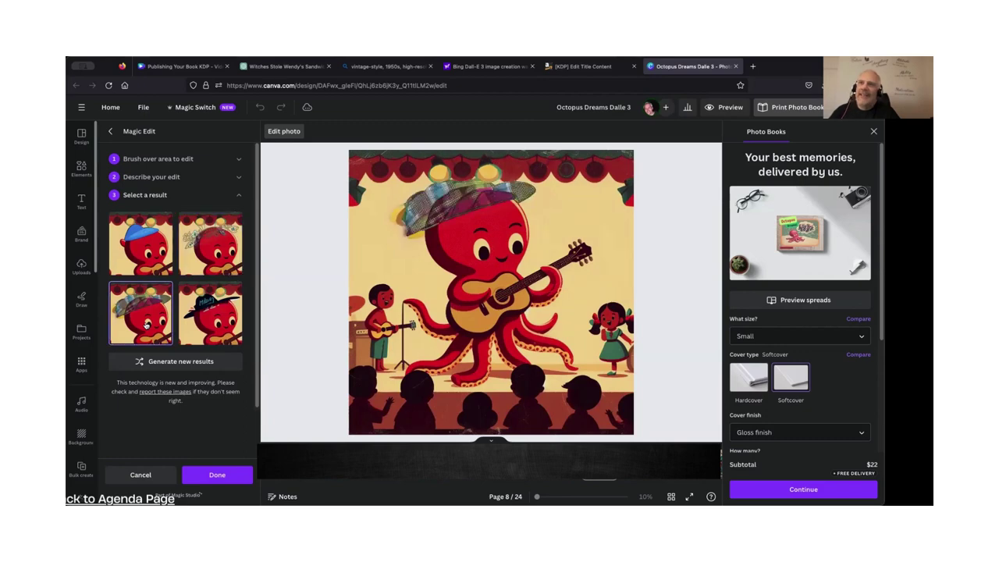
left_click(191, 314)
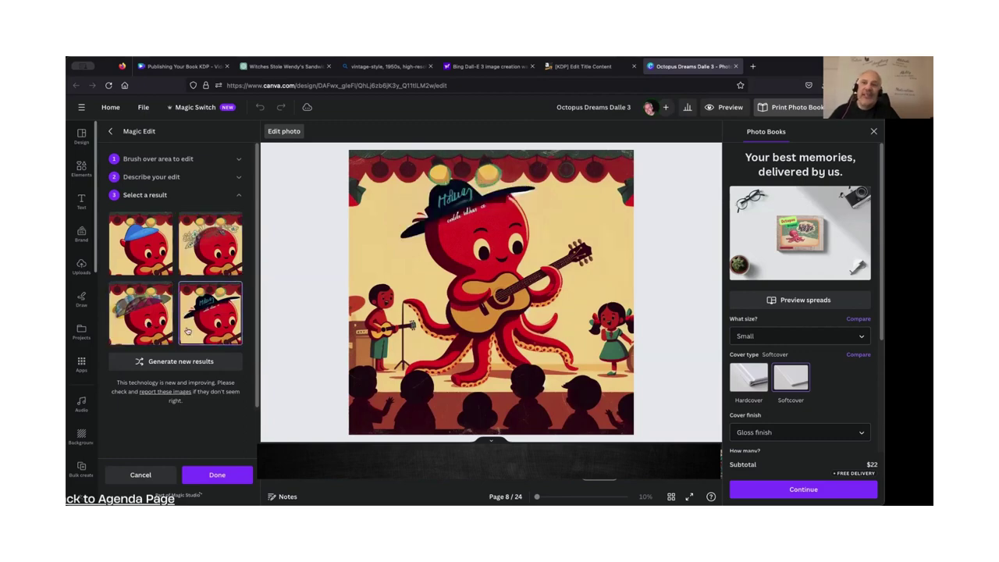
left_click(187, 359)
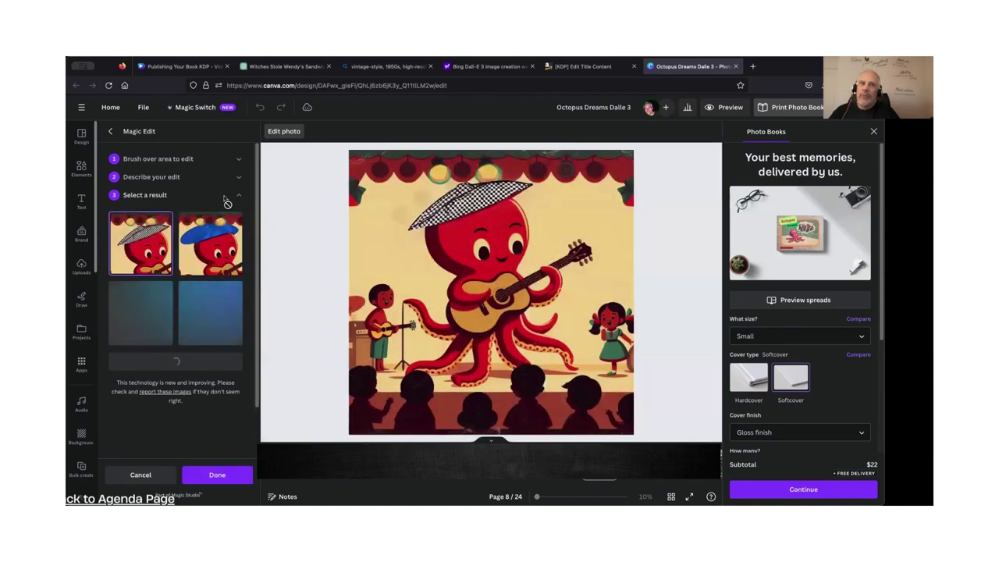
Apply the blue hat, compare grey, checkered-headband and striped options, then return to blue.
left_click(209, 247)
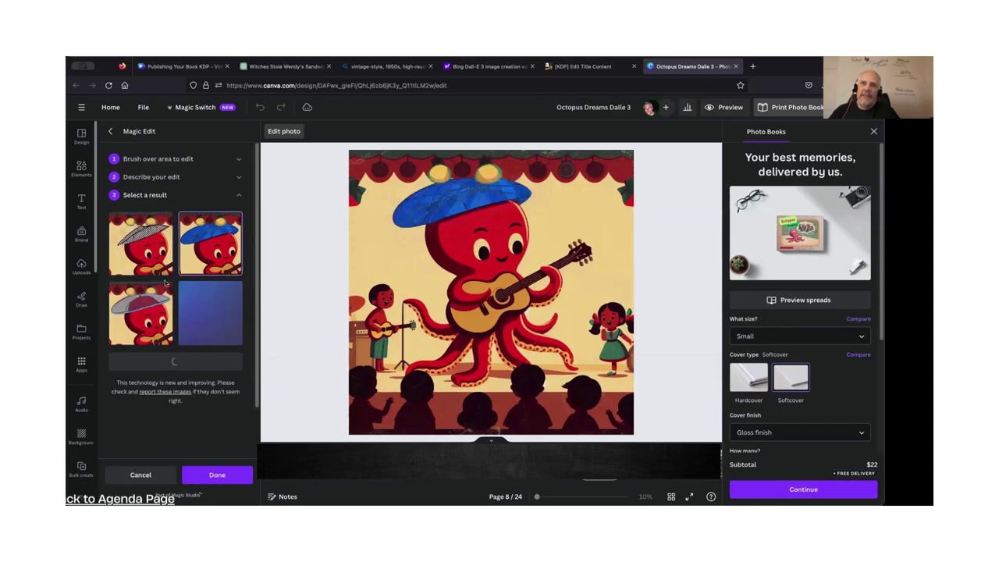
left_click(146, 329)
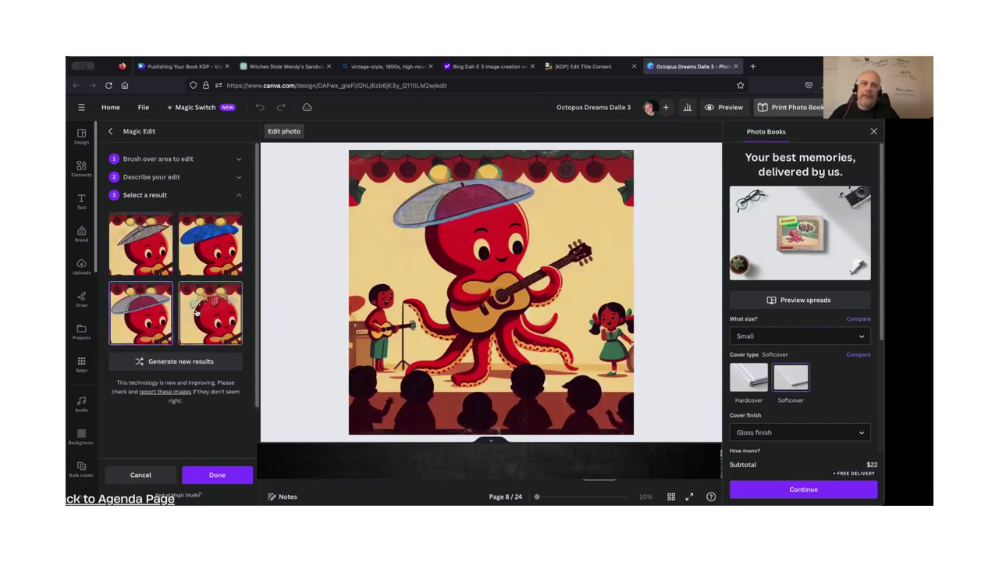
left_click(196, 312)
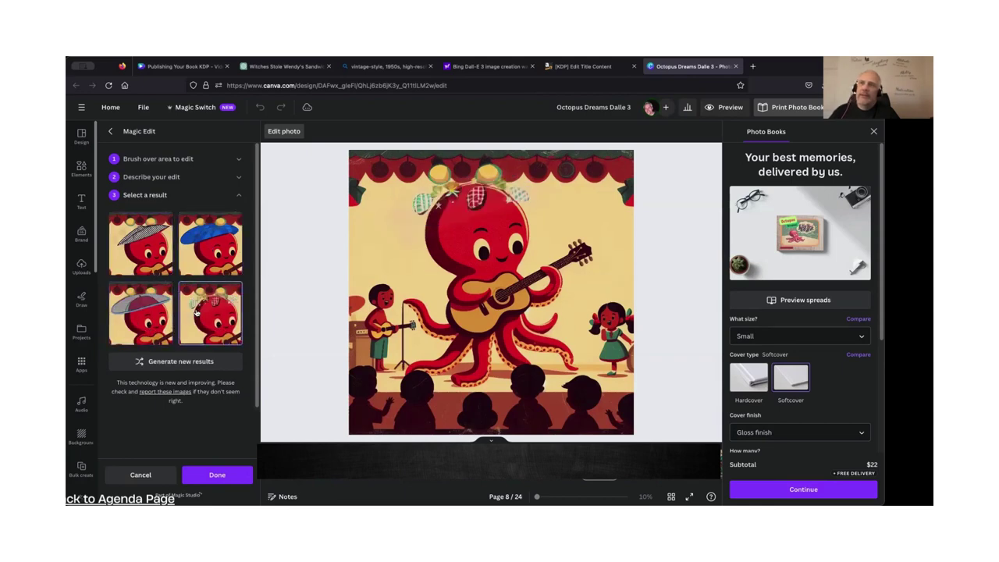
left_click(146, 257)
left_click(222, 241)
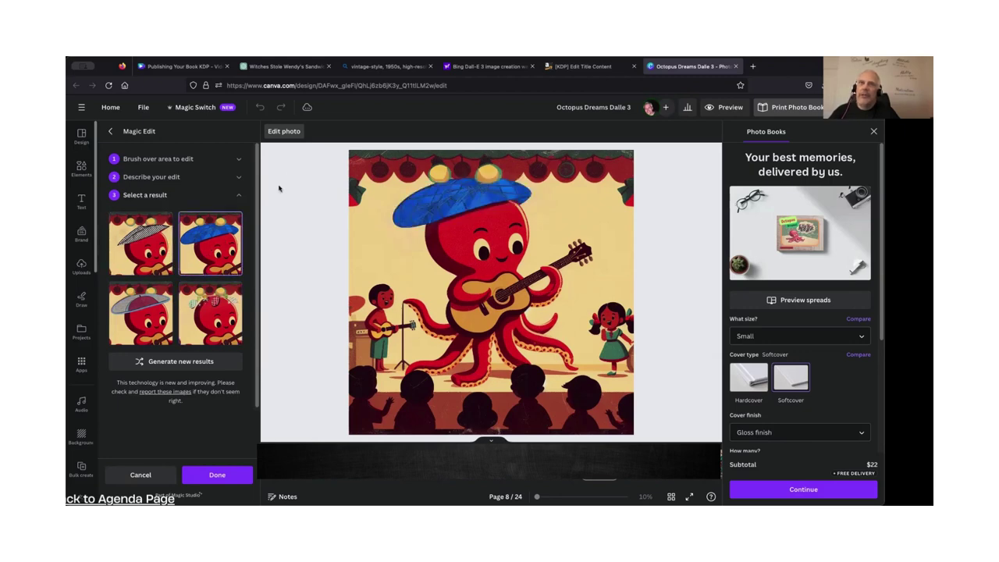
Confirm the blue-hat edit, undo it to leave the octopus hatless, and reopen Edit photo.
left_click(110, 132)
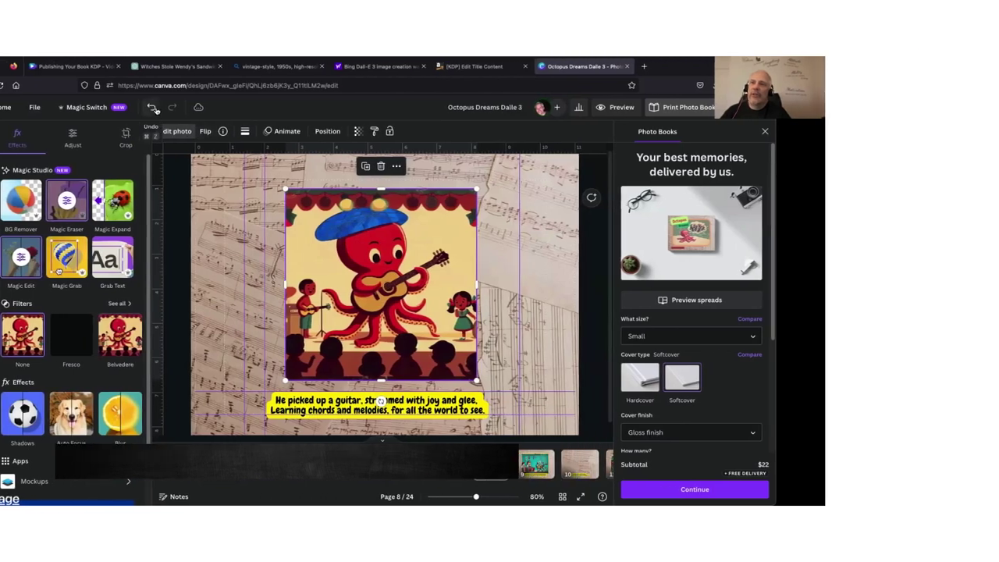
left_click(265, 111)
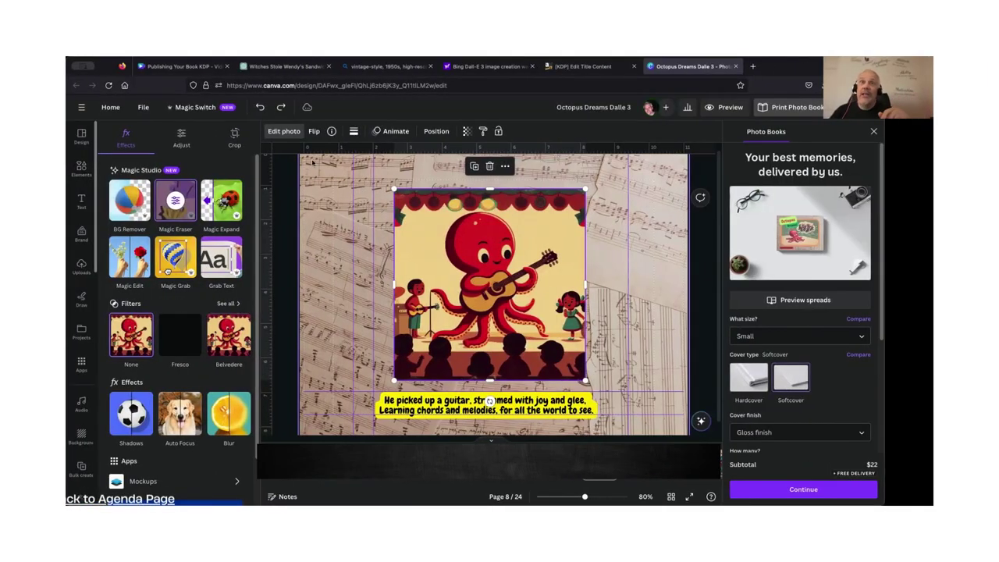
left_click(284, 131)
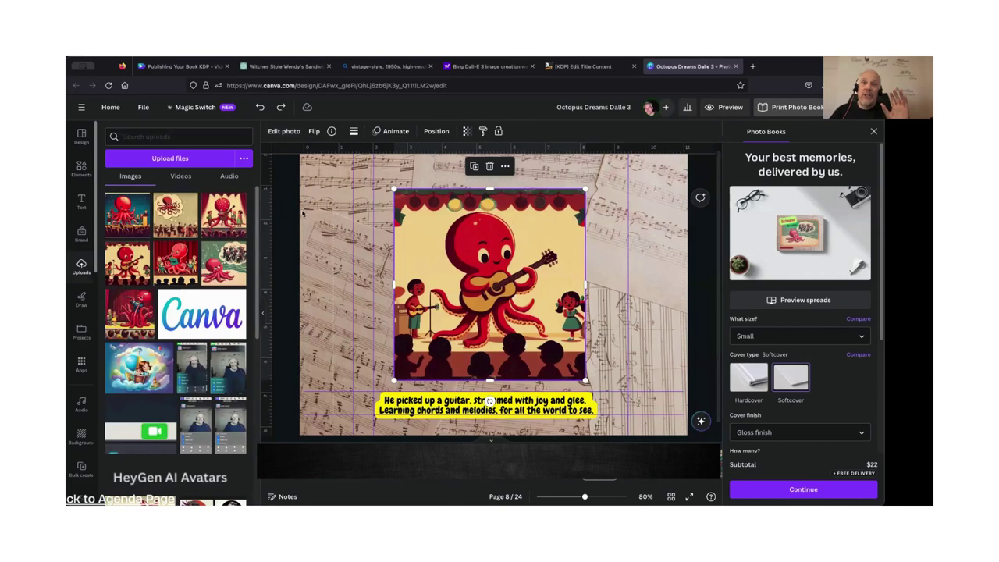
left_click(288, 131)
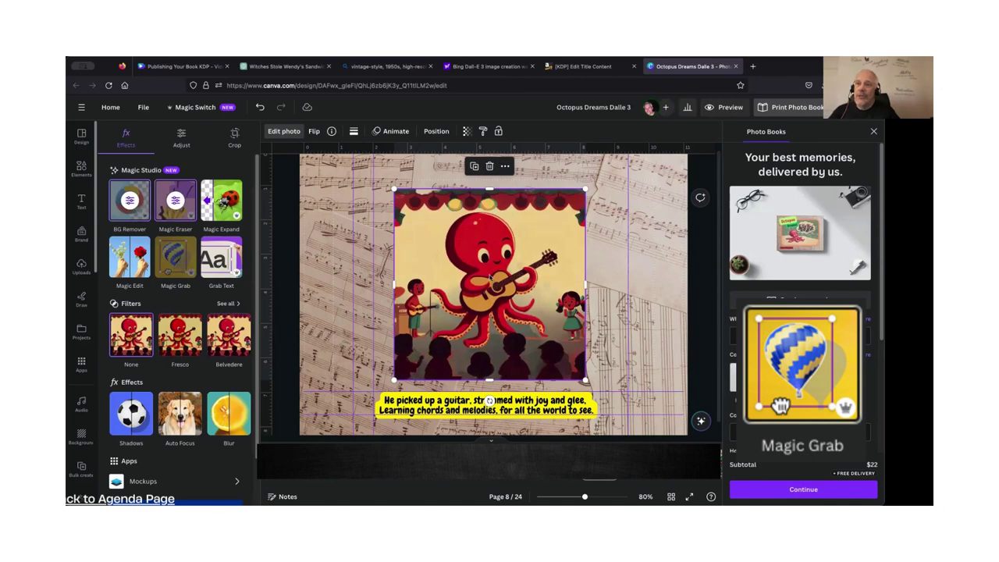
Drag the Magic Grab octopus off its background, right, then back to the scene's centre.
left_click_drag(490, 277, 361, 240)
left_click_drag(496, 271, 653, 279)
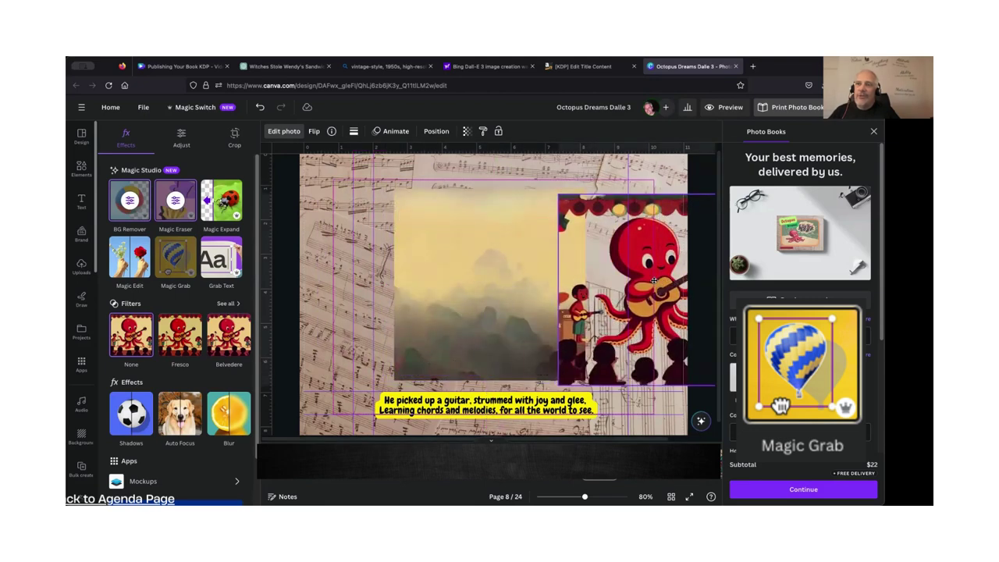
left_click_drag(487, 275, 487, 274)
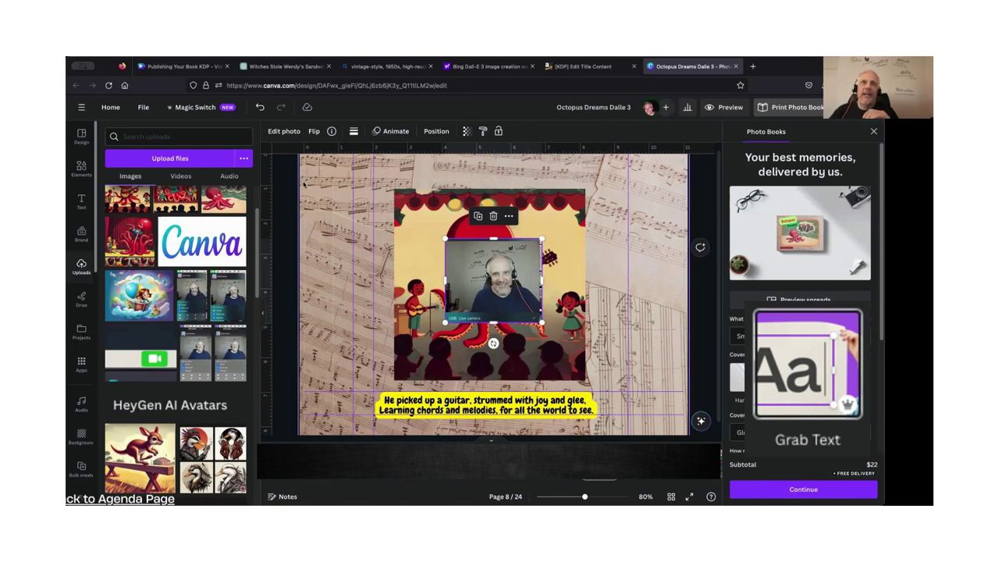
Use Grab Text on the screenshot image to turn its words into editable text.
left_click(284, 131)
left_click(224, 263)
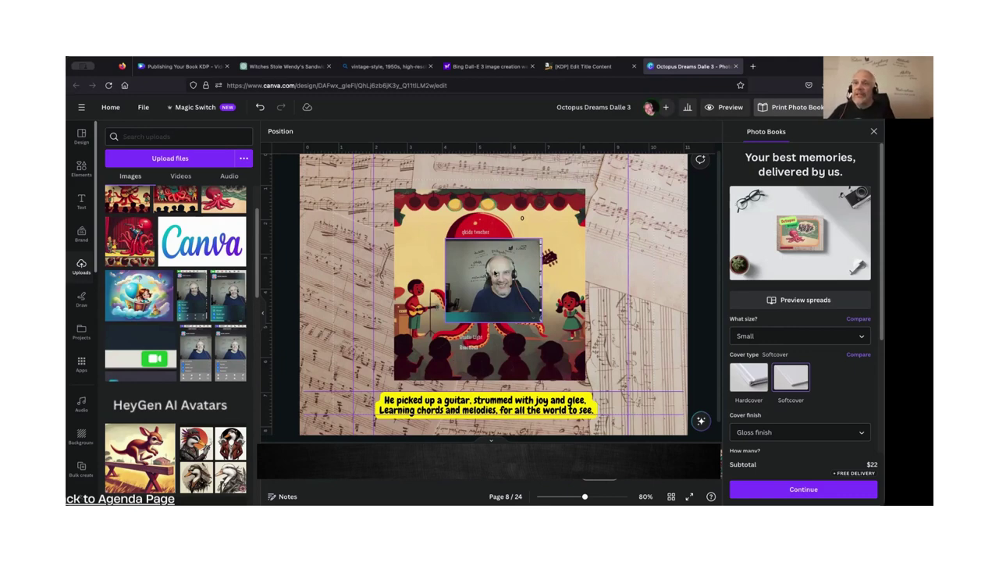
Delete the screenshot image from page 8, leaving the octopus and grabbed text.
left_click(495, 274)
key("Delete")
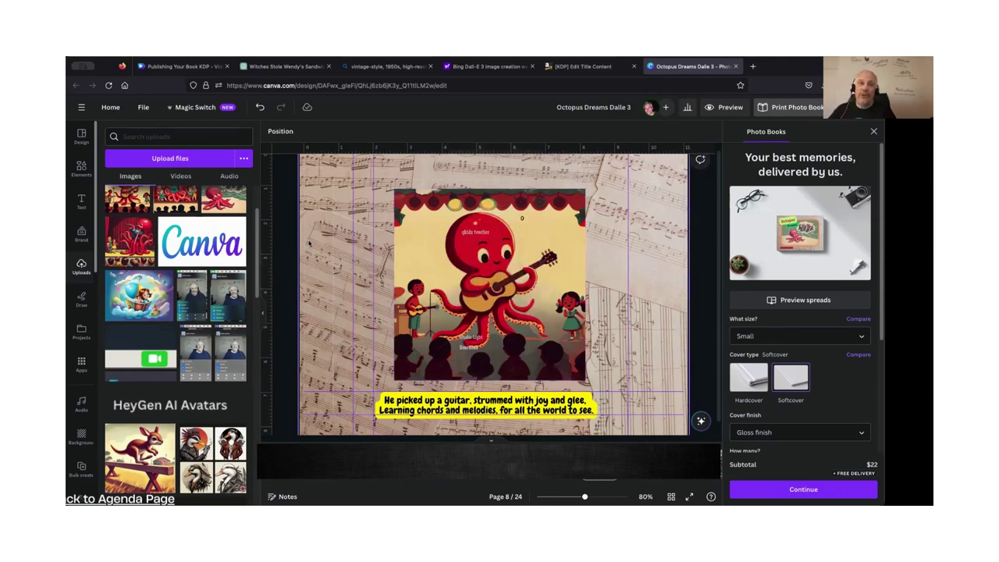